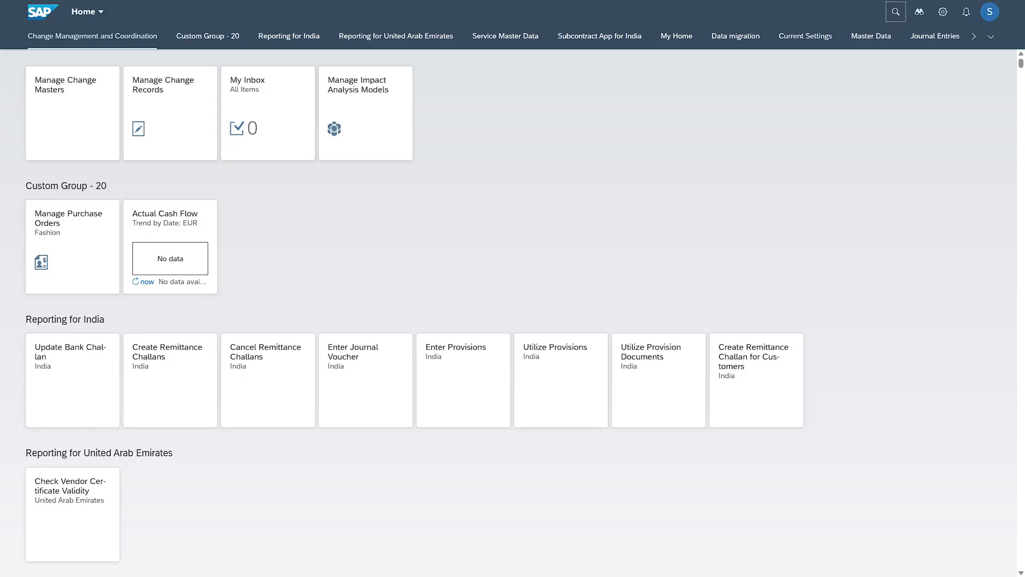
Search for "margin analysis" and open the Display Line Items - Margin Analysis app.
{"action": "left_click", "coordinate": [895, 11]}
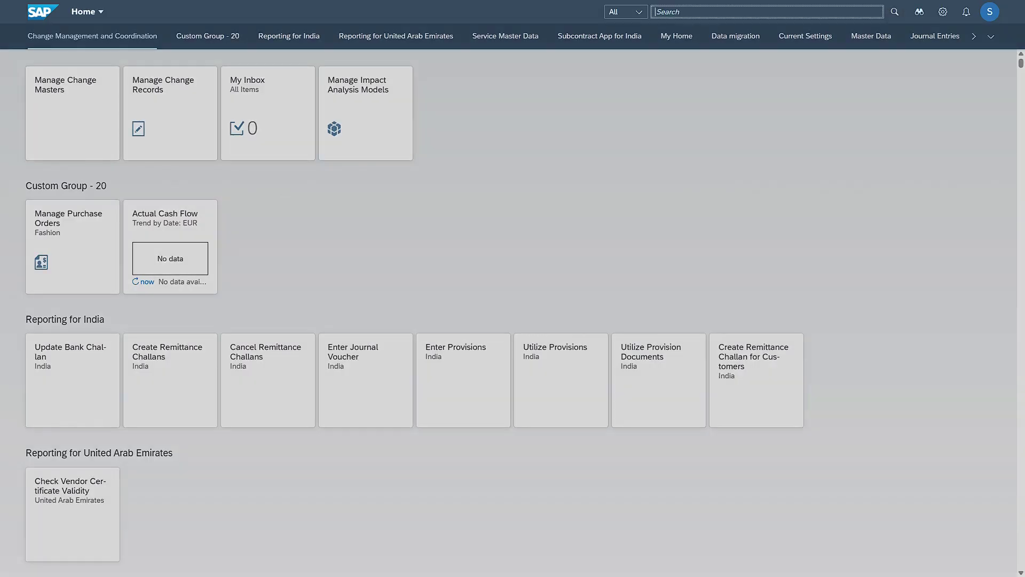
{"action": "type", "text": "margin analysis"}
{"action": "key", "text": "Return"}
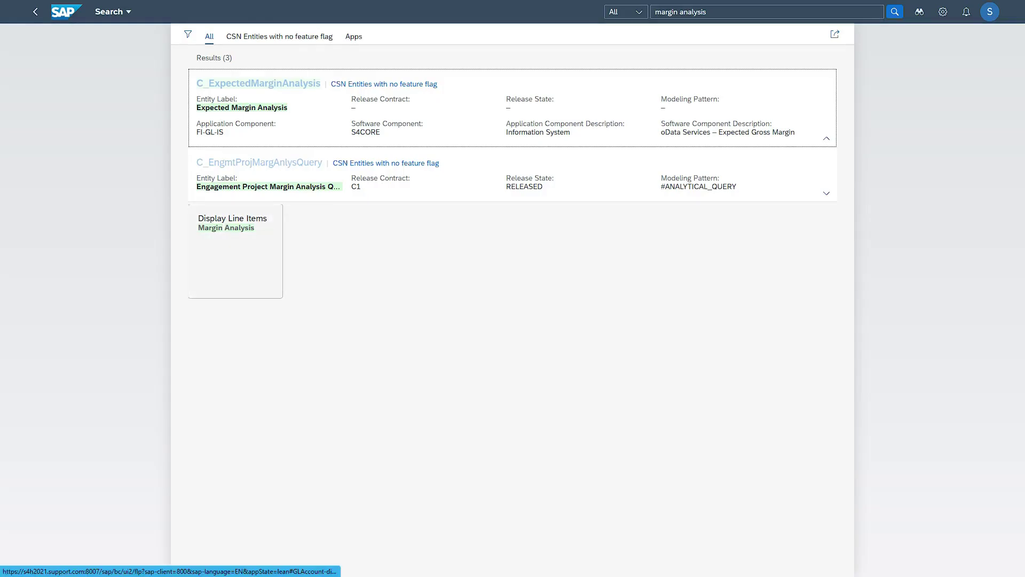
{"action": "left_click", "coordinate": [249, 251]}
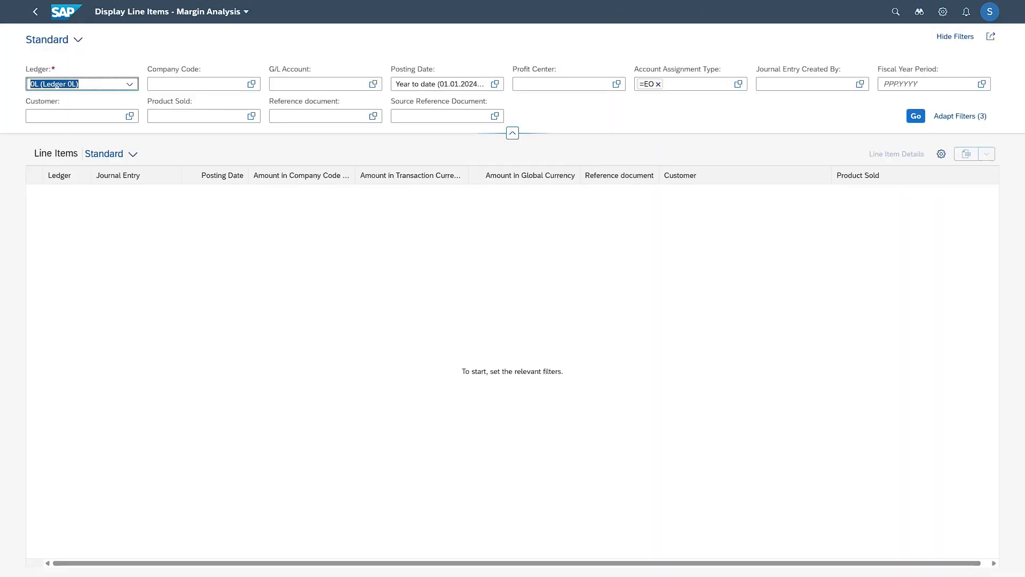
Set the Ledger filter to TP (TIMU Predictive Ledger) and the Company Code filter to TIMU.
{"action": "type", "text": "P"}
{"action": "key", "text": "BackSpace"}
{"action": "key", "text": "BackSpace"}
{"action": "type", "text": "TP"}
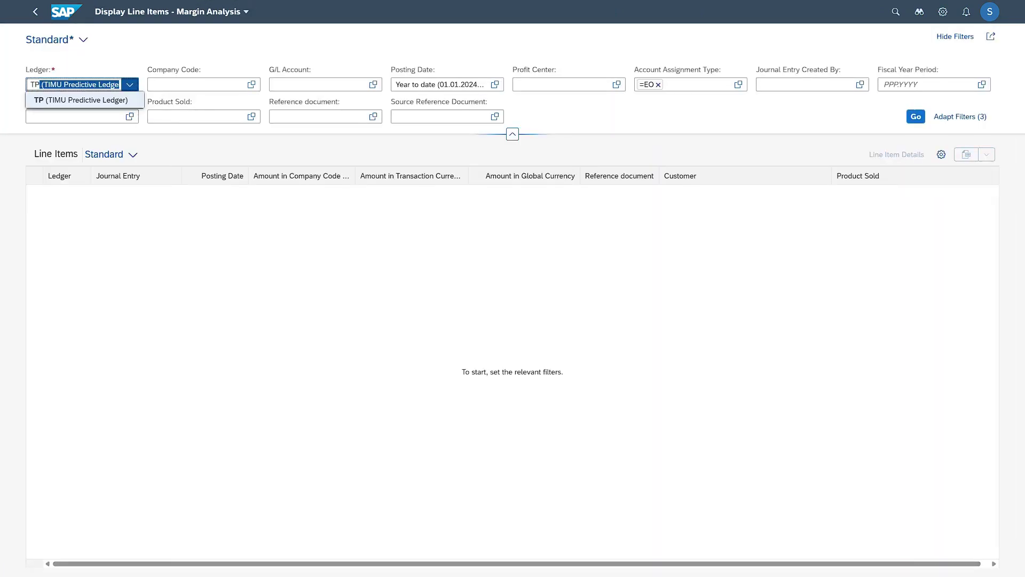
{"action": "key", "text": "Return"}
{"action": "type", "text": "TIMU"}
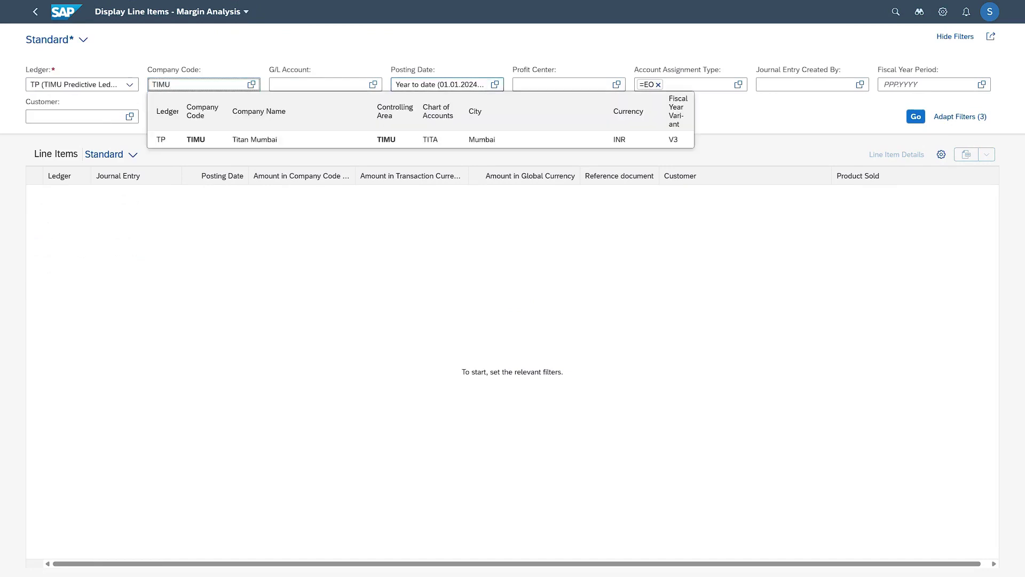
{"action": "left_click", "coordinate": [477, 84]}
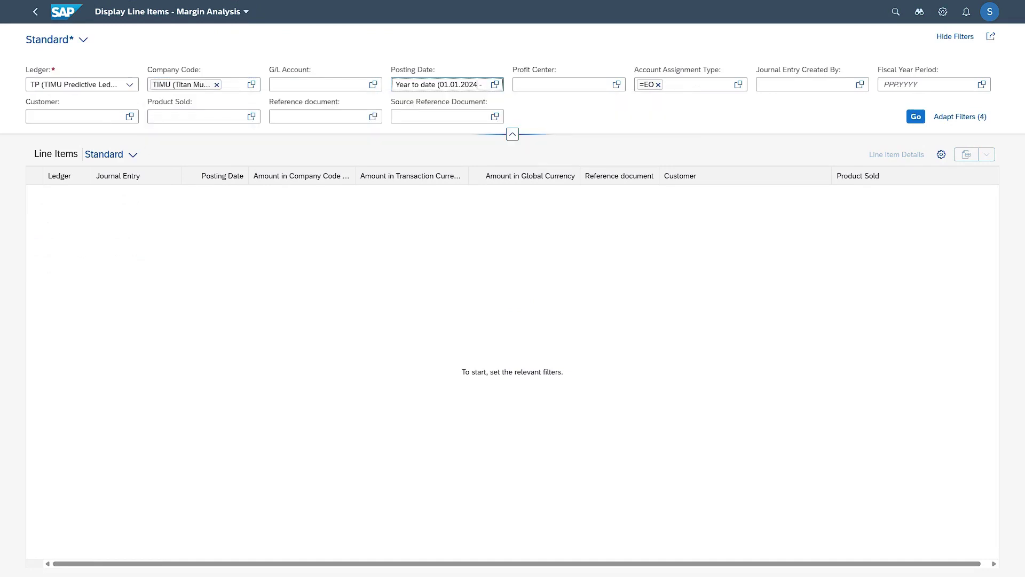
Remove the EO value from the Account Assignment Type filter and load the matching line items.
{"action": "key", "text": "Tab"}
{"action": "key", "text": "Tab"}
{"action": "key", "text": "BackSpace"}
{"action": "key", "text": "BackSpace"}
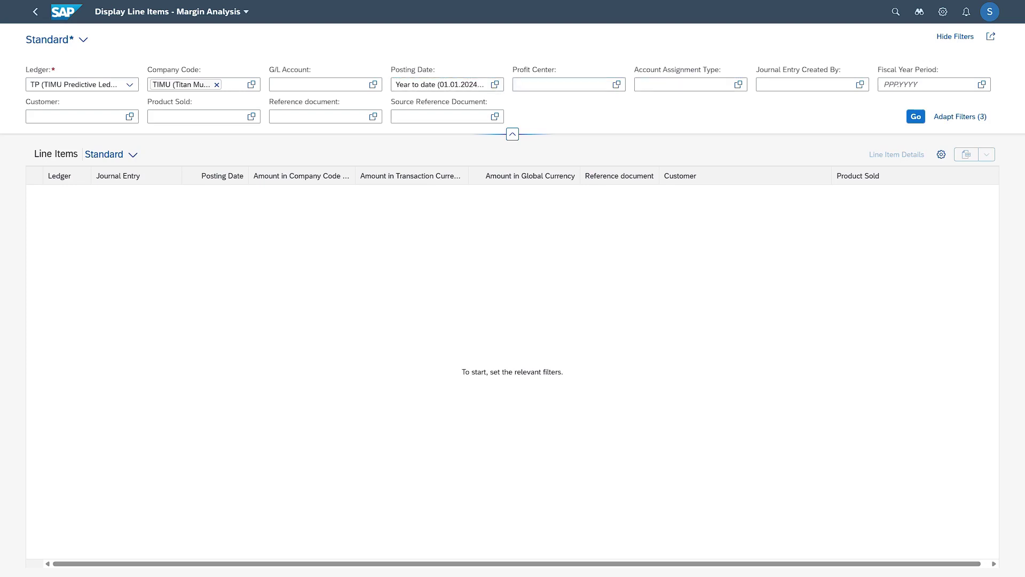
{"action": "left_click", "coordinate": [915, 117]}
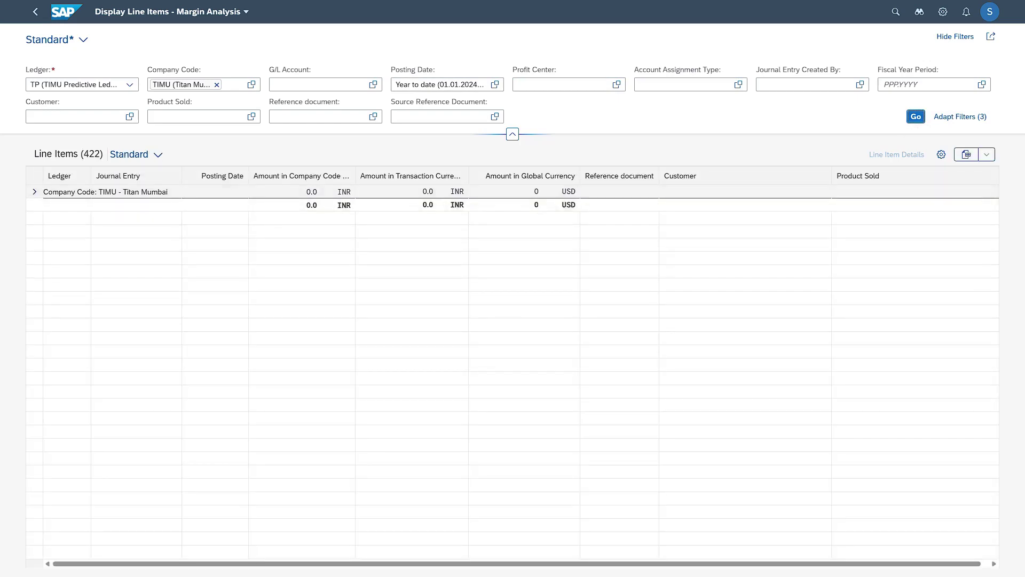
Expand company code TIMU and its Cash Account group, and slightly widen the Ledger column.
{"action": "left_click", "coordinate": [34, 191]}
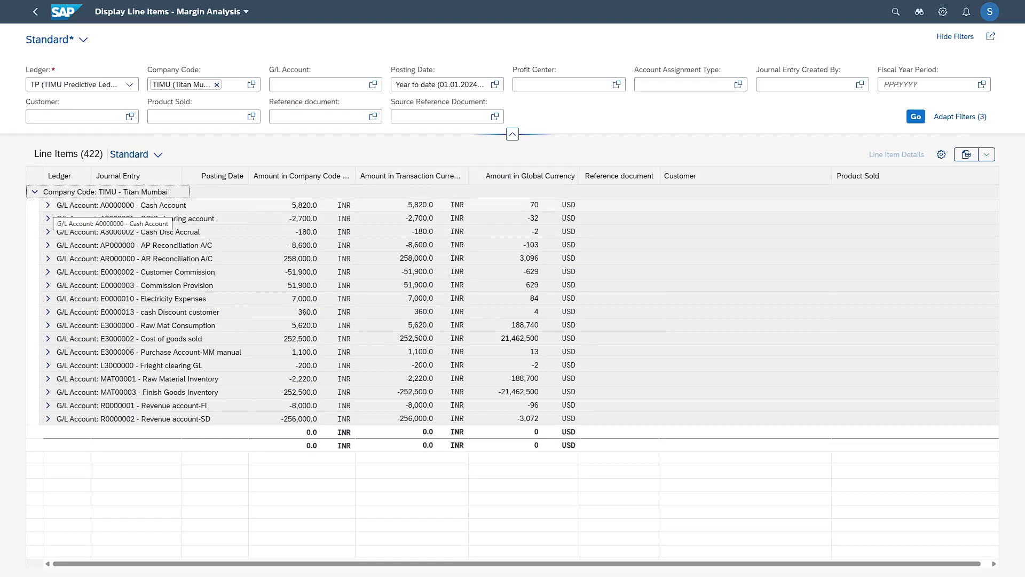
{"action": "left_click", "coordinate": [48, 205]}
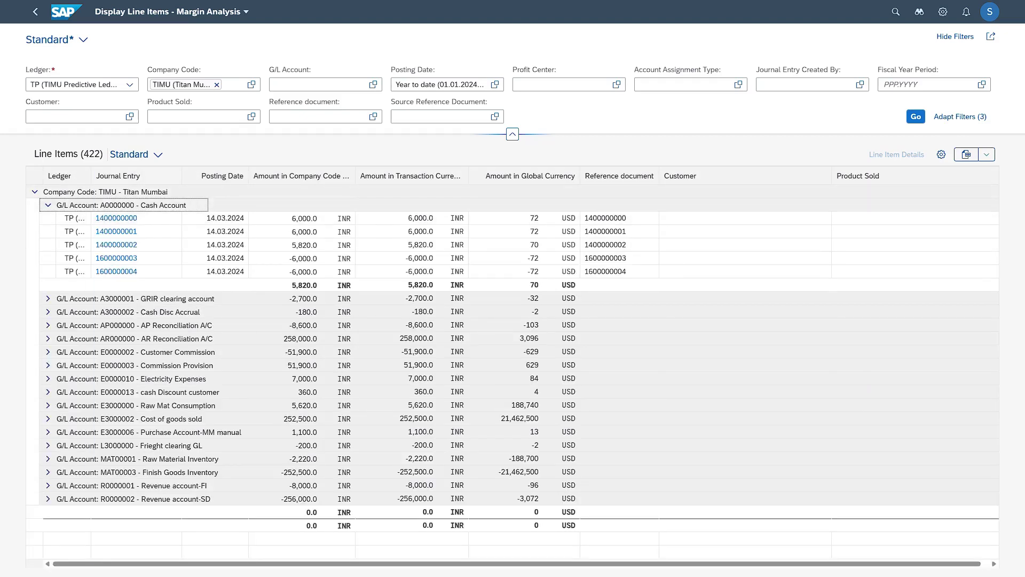
{"action": "left_click_drag", "start_coordinate": [90, 176], "coordinate": [98, 176]}
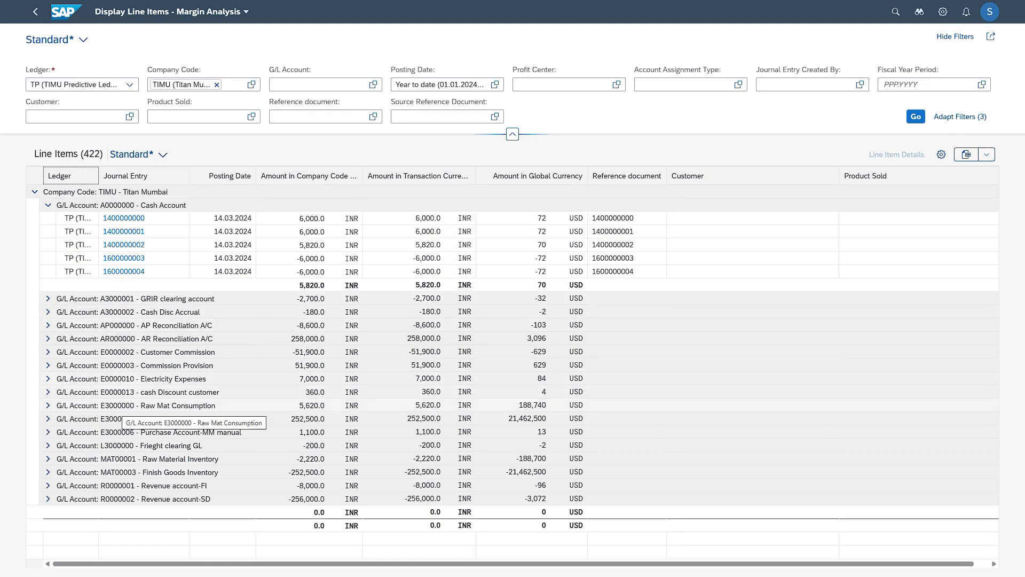
Expand the GRIR clearing account, collapse the Cash Account, and examine journal entries PA00000110 and PA00000100.
{"action": "left_click", "coordinate": [47, 299]}
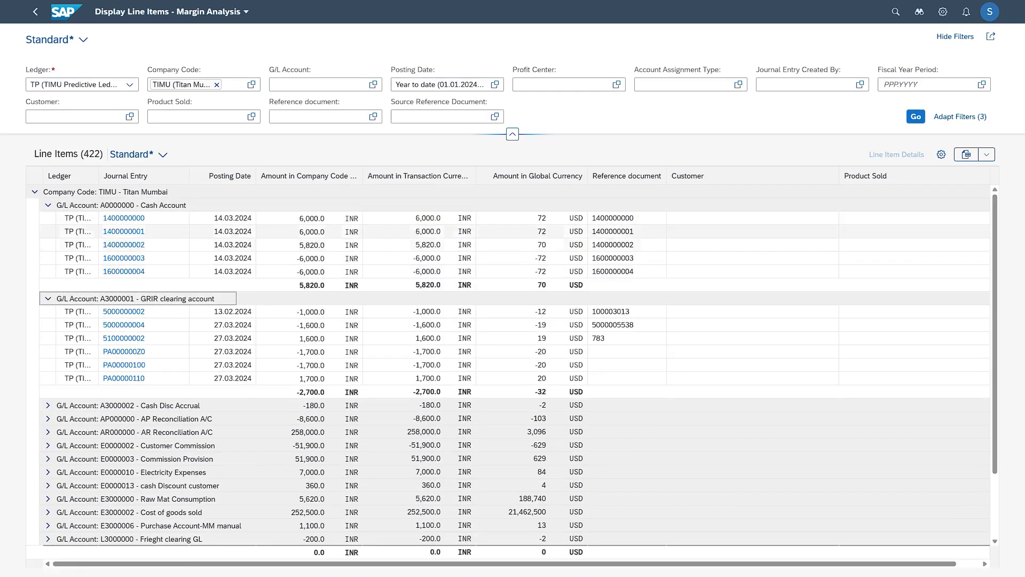
{"action": "left_click", "coordinate": [48, 205]}
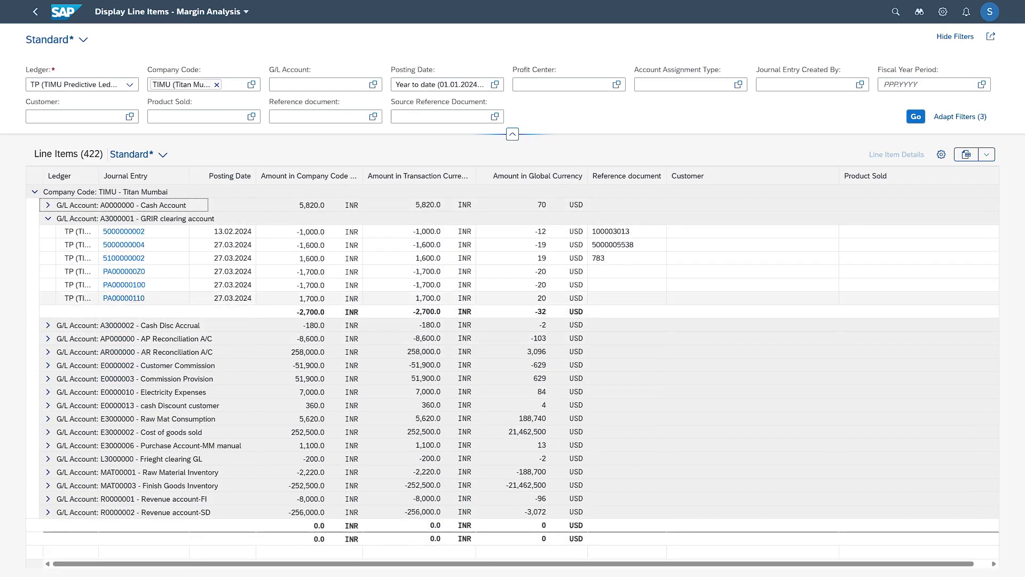
{"action": "left_click_drag", "start_coordinate": [147, 297], "coordinate": [103, 297]}
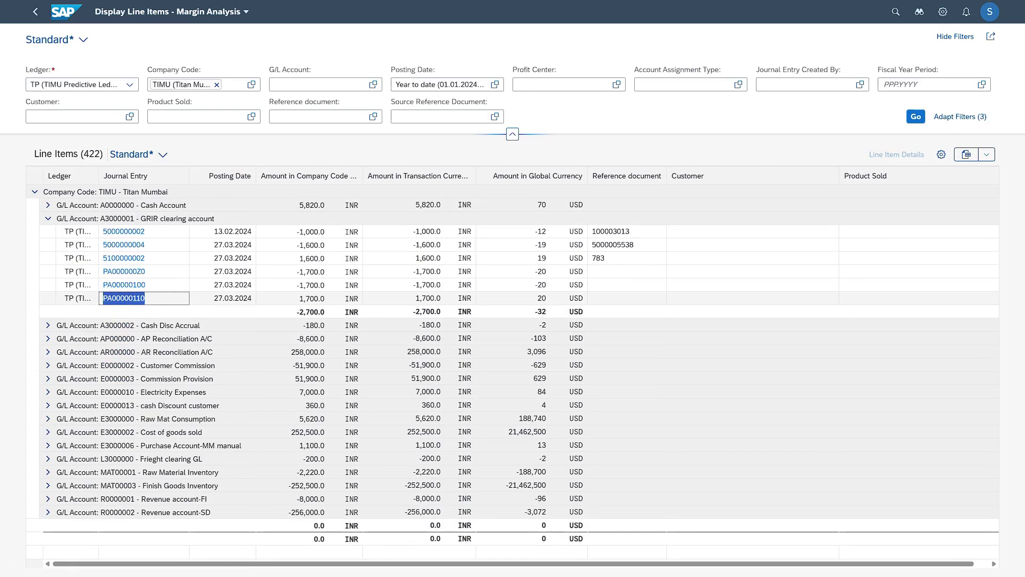
{"action": "left_click_drag", "start_coordinate": [147, 285], "coordinate": [103, 284]}
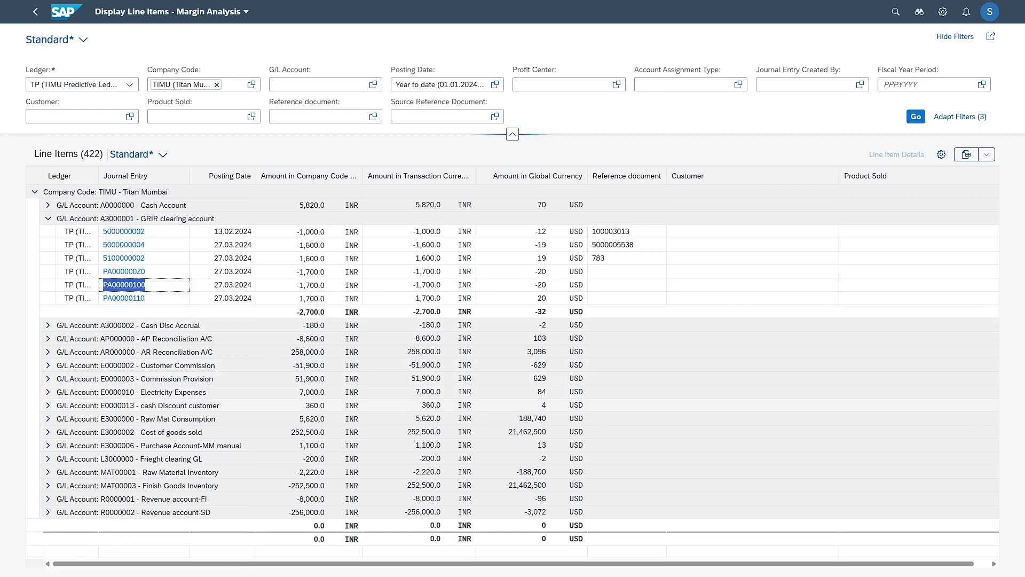
Expand the Raw Mat Consumption account and examine journal entry PA00000100 and its reference document field.
{"action": "left_click", "coordinate": [47, 418]}
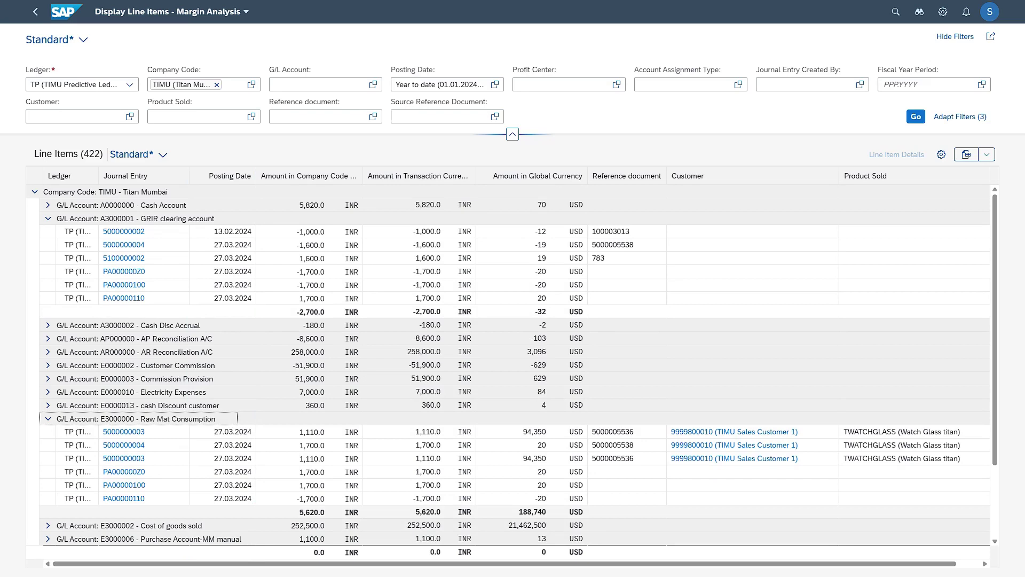
{"action": "left_click_drag", "start_coordinate": [145, 484], "coordinate": [103, 484]}
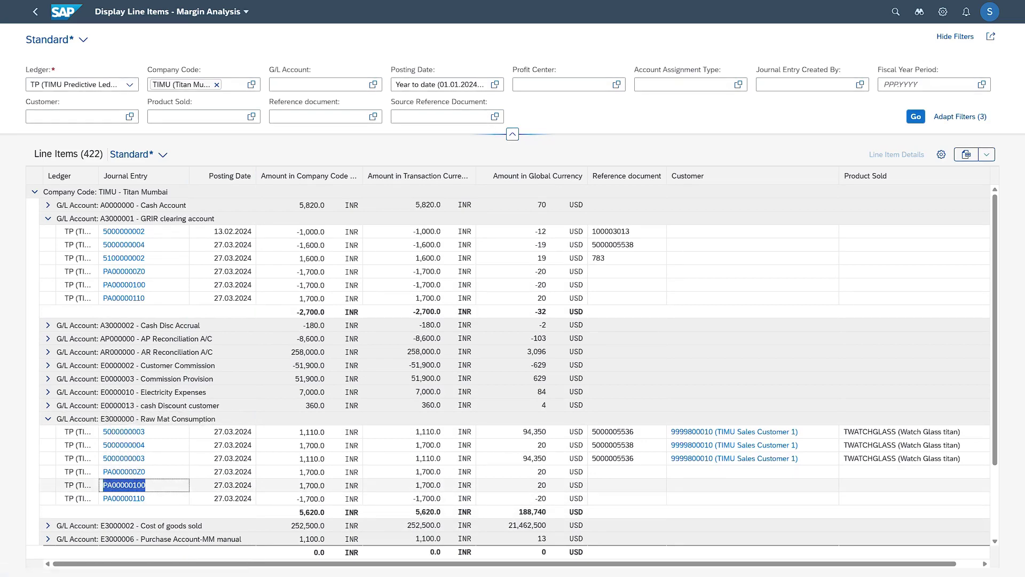
{"action": "left_click", "coordinate": [626, 484]}
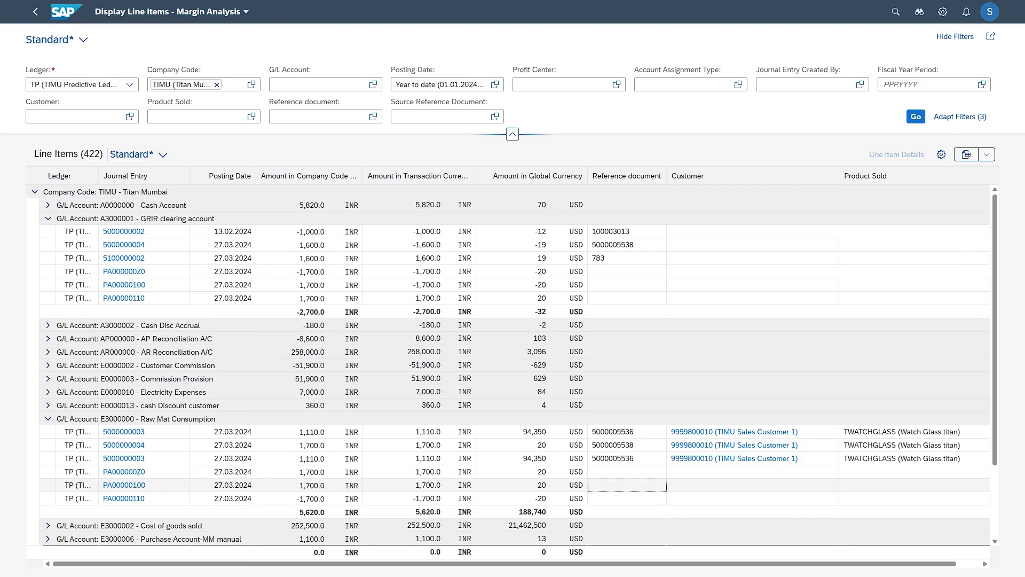
Review the additional links offered for journal entry PA00000100 under Raw Mat Consumption and accept the link list without changes.
{"action": "left_click", "coordinate": [123, 485]}
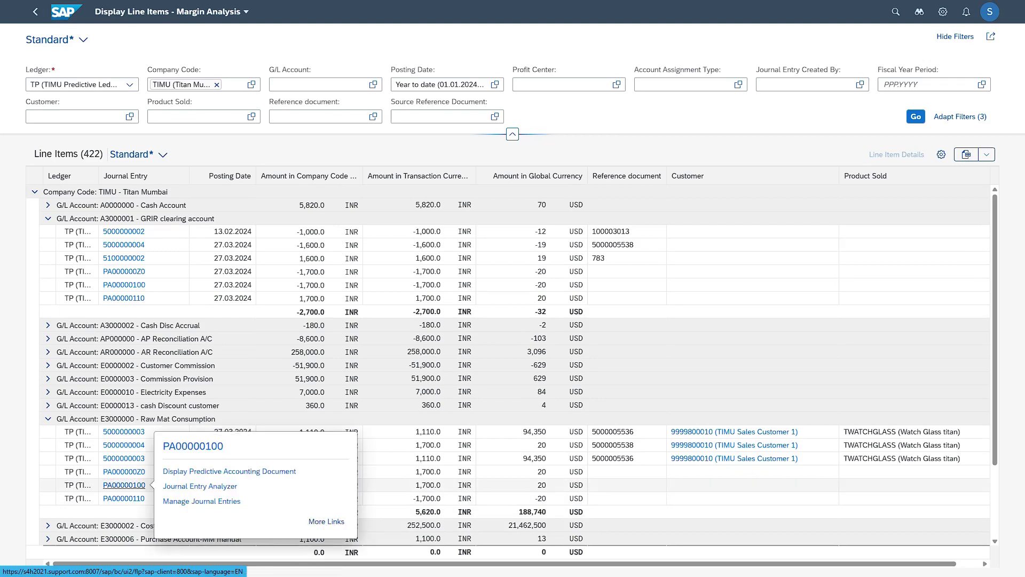
{"action": "left_click", "coordinate": [326, 521]}
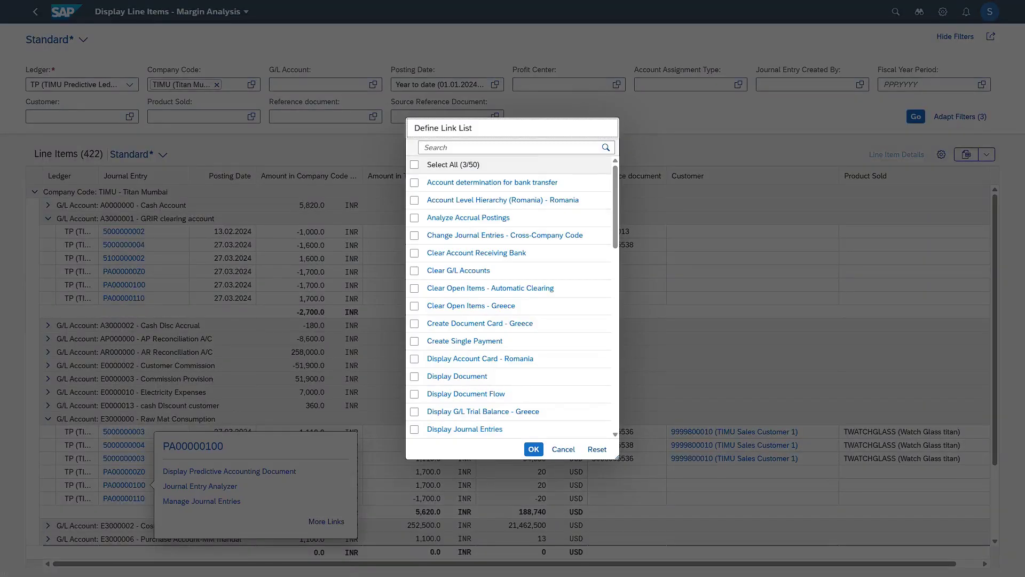
{"action": "scroll", "coordinate": [508, 304], "scroll_direction": "down", "scroll_amount": 4}
{"action": "scroll", "coordinate": [508, 304], "scroll_direction": "up", "scroll_amount": 4}
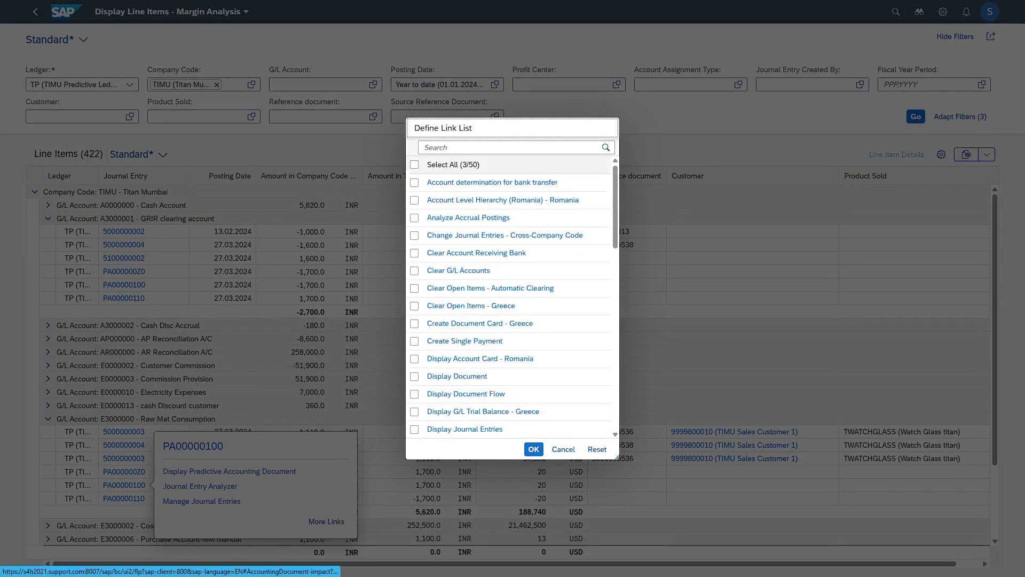
{"action": "scroll", "coordinate": [510, 299], "scroll_direction": "down", "scroll_amount": 7}
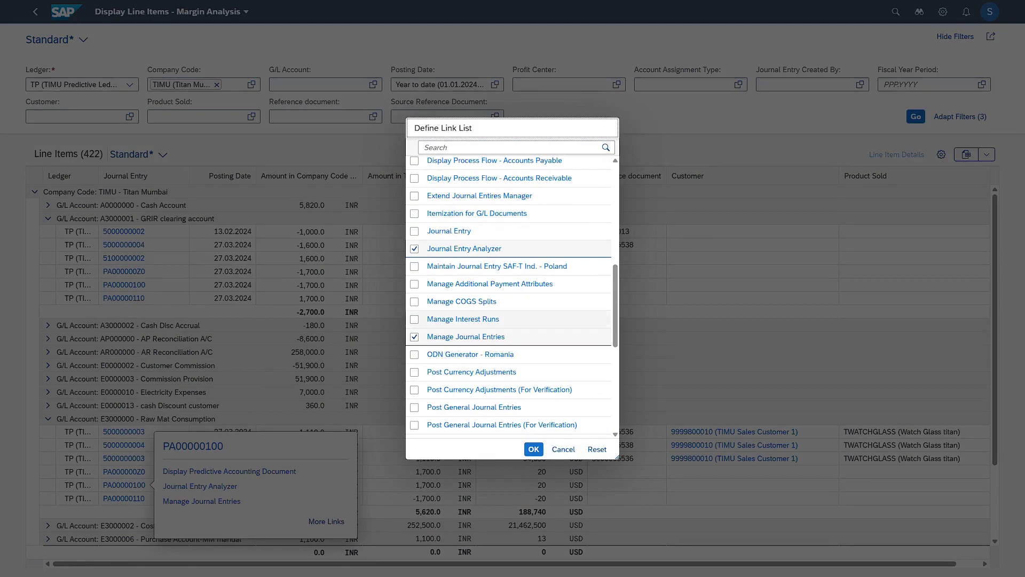
{"action": "scroll", "coordinate": [510, 315], "scroll_direction": "up", "scroll_amount": 3}
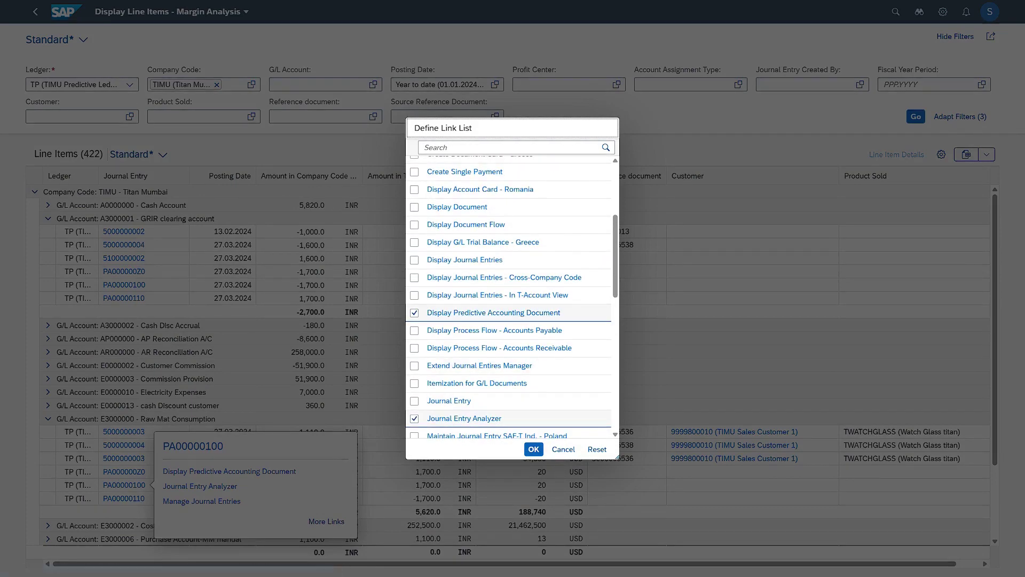
{"action": "left_click", "coordinate": [533, 449]}
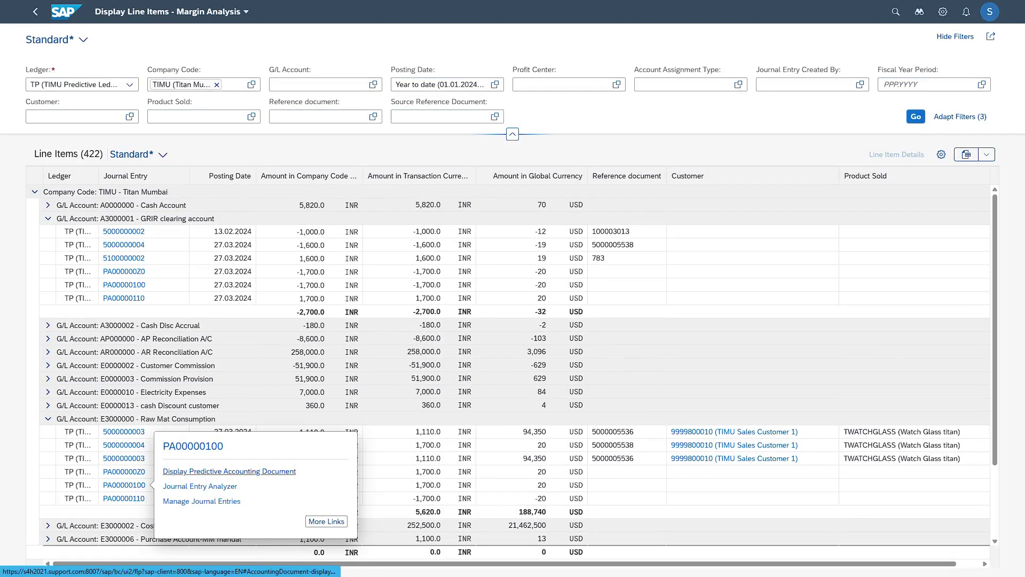
Display the predictive accounting document for journal entry PA00000100 and return to the line items.
{"action": "left_click", "coordinate": [229, 471]}
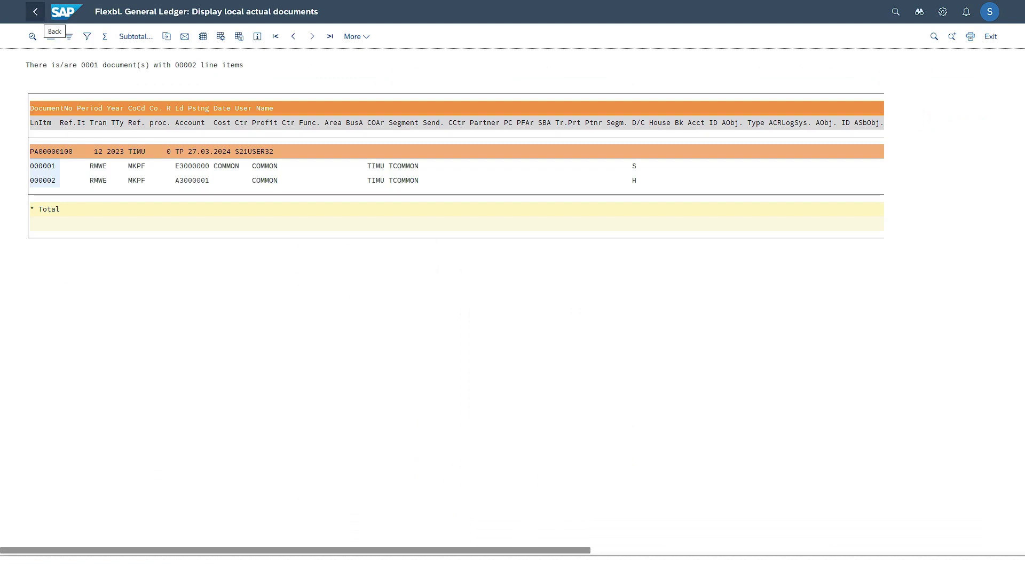
{"action": "left_click", "coordinate": [35, 12]}
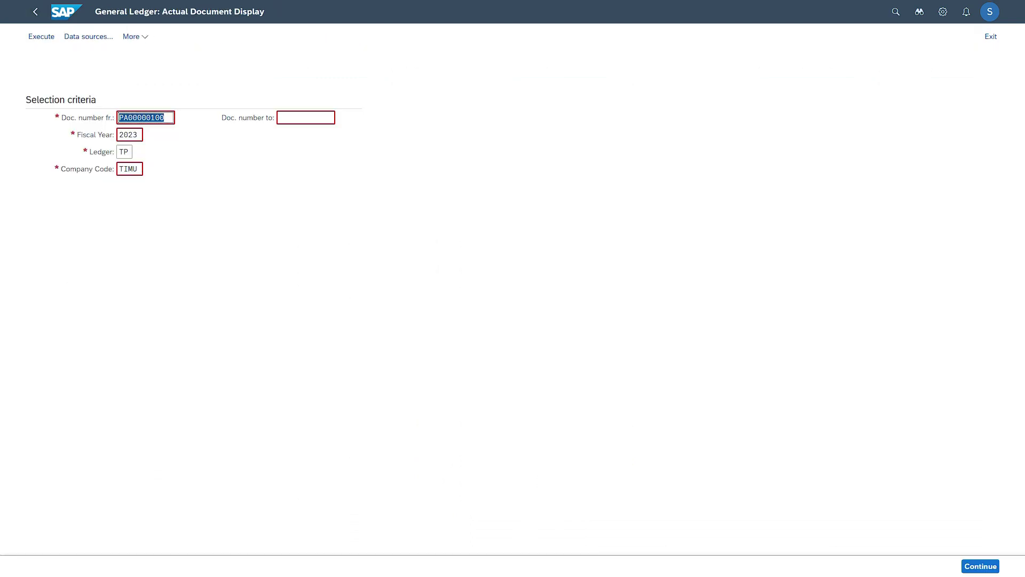
{"action": "left_click", "coordinate": [35, 12]}
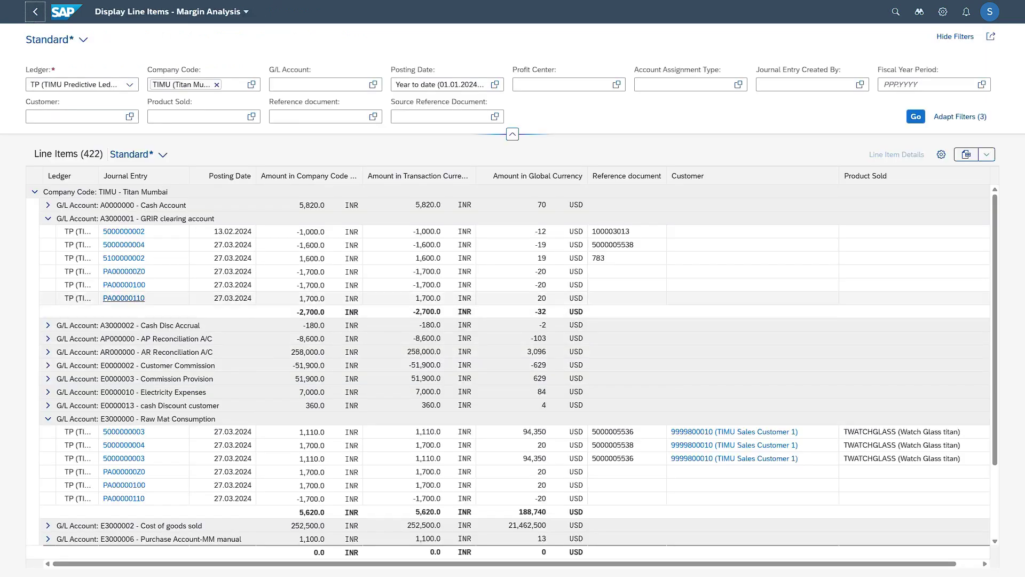
{"action": "left_click", "coordinate": [124, 244]}
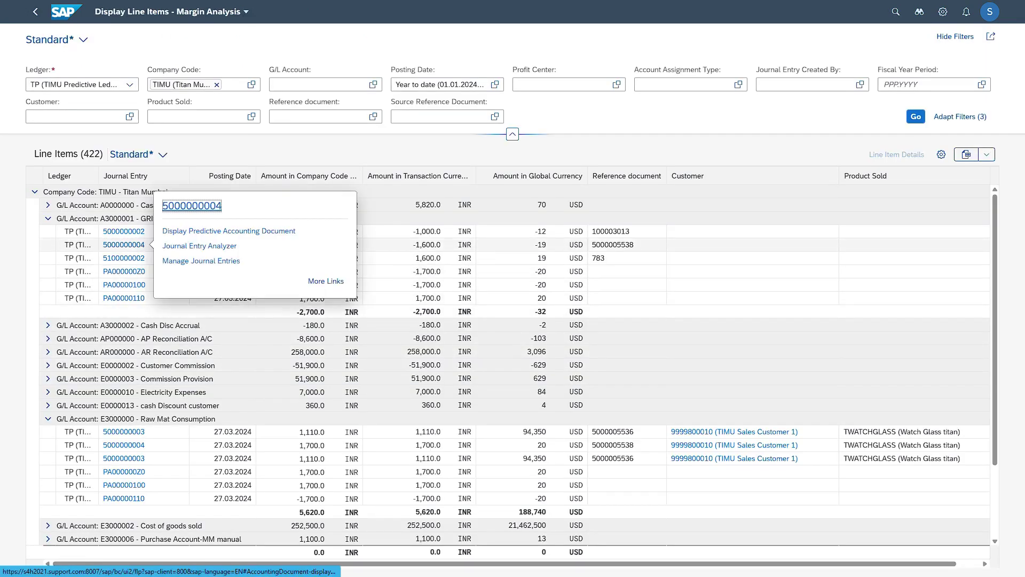
{"action": "left_click", "coordinate": [229, 230]}
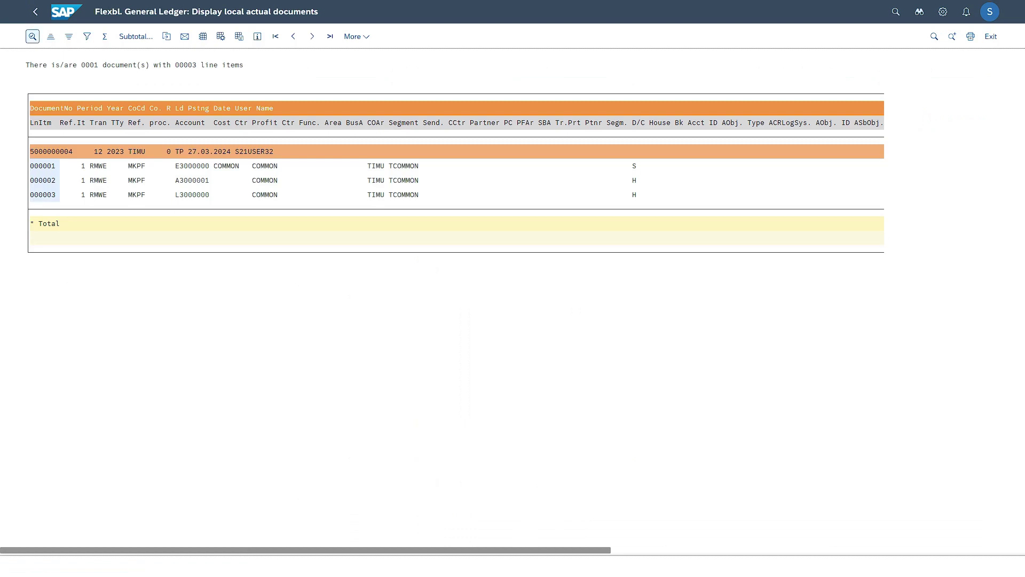
{"action": "left_click", "coordinate": [35, 12]}
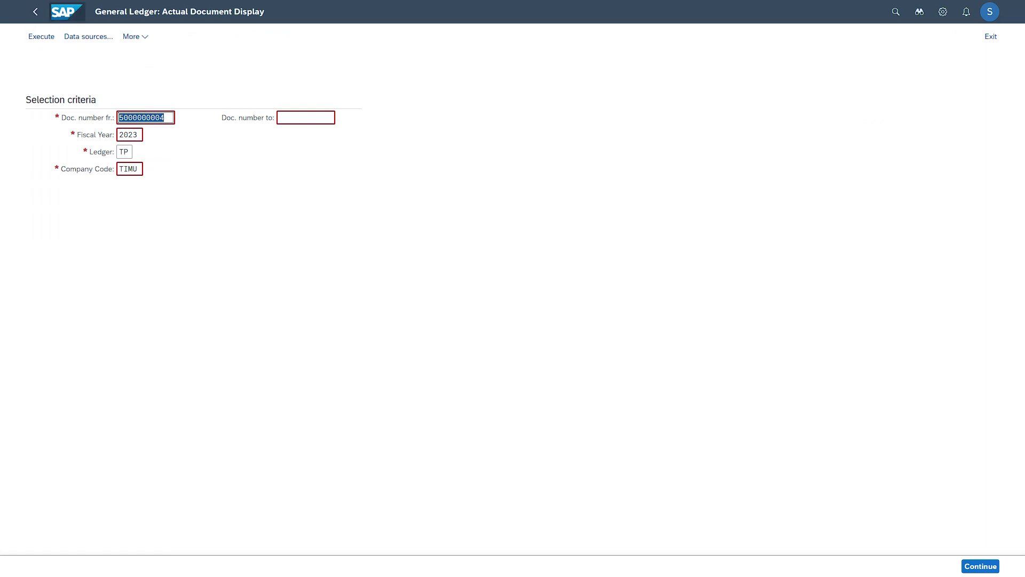
{"action": "left_click", "coordinate": [35, 12]}
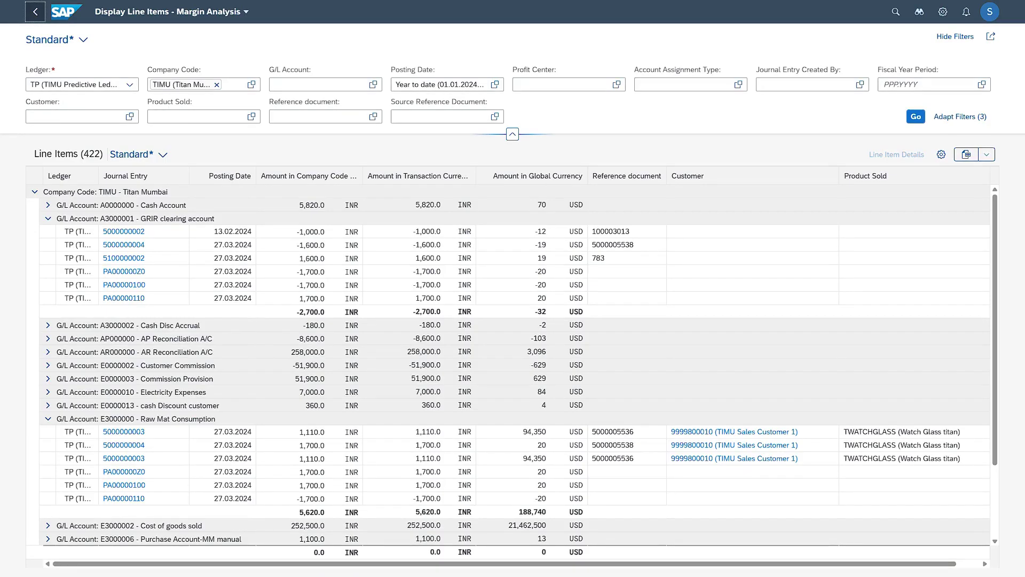
Return to the home page, search for "predictive", and open the Monitor Predictive Accounting app.
{"action": "left_click", "coordinate": [35, 12]}
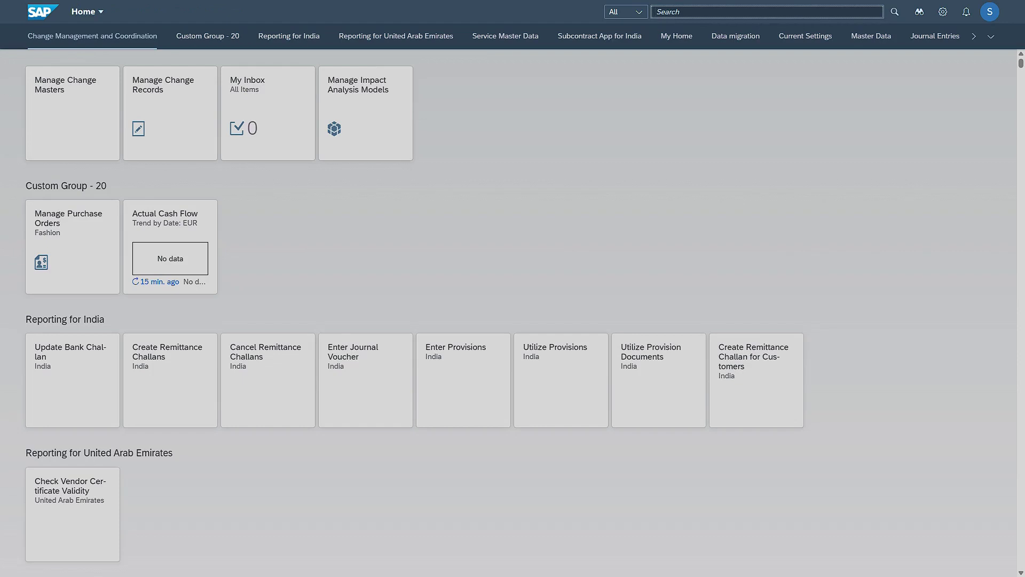
{"action": "type", "text": "predictive"}
{"action": "key", "text": "Return"}
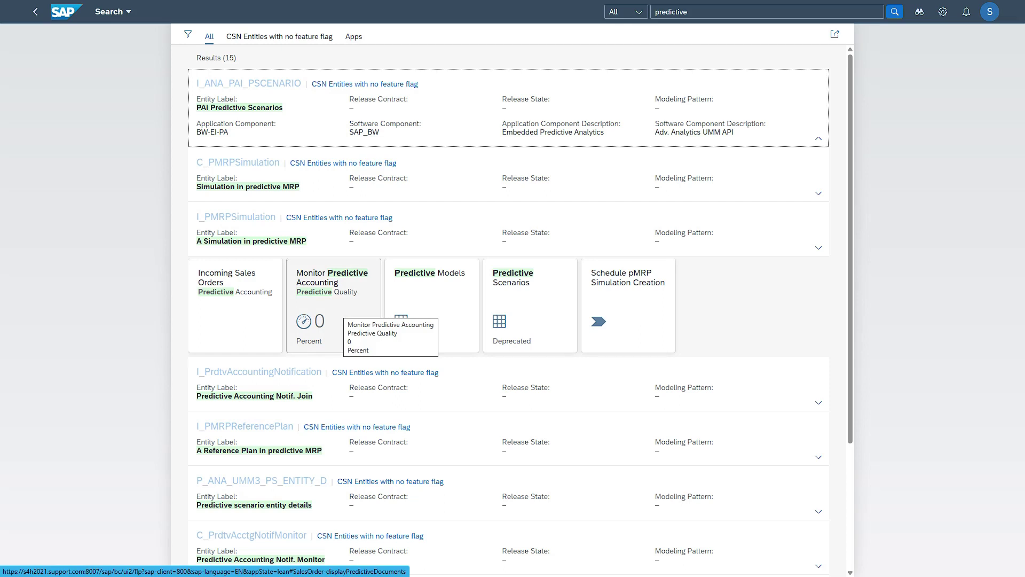
{"action": "left_click", "coordinate": [336, 315]}
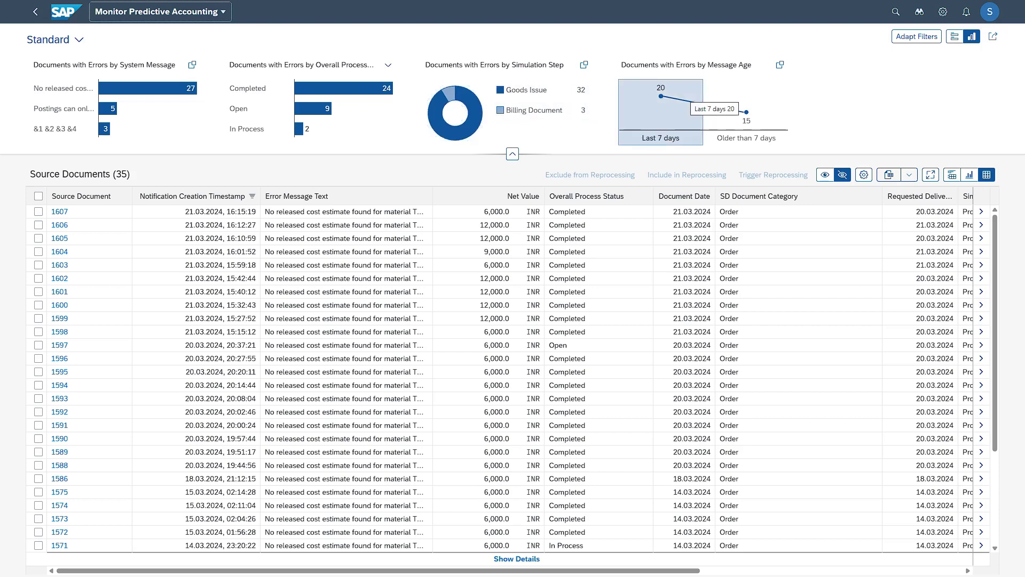
Filter the source documents with errors by message age to Last 7 days.
{"action": "left_click_drag", "start_coordinate": [620, 65], "coordinate": [715, 65]}
{"action": "left_click", "coordinate": [730, 77]}
{"action": "left_click", "coordinate": [747, 107]}
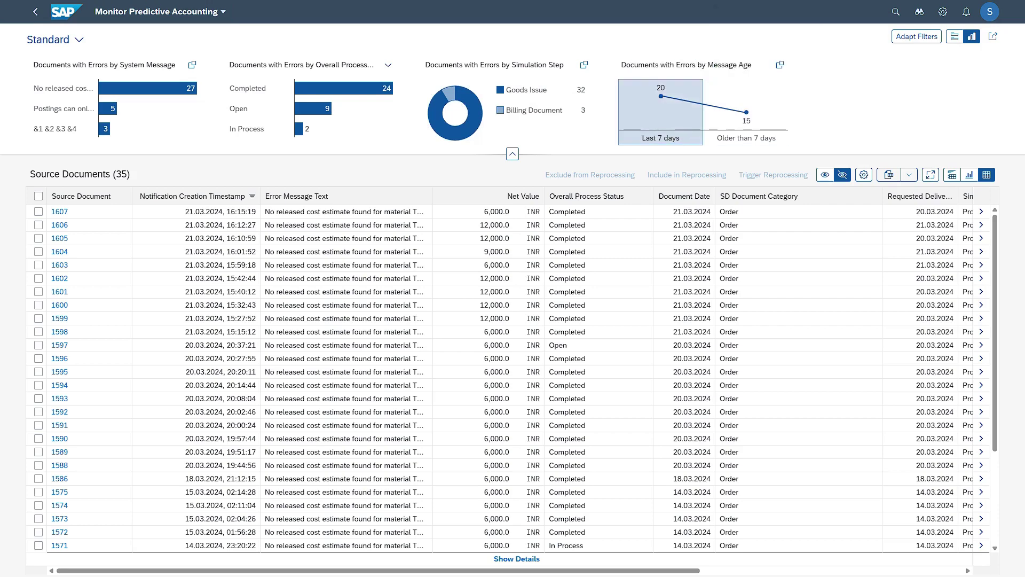
{"action": "left_click", "coordinate": [661, 112]}
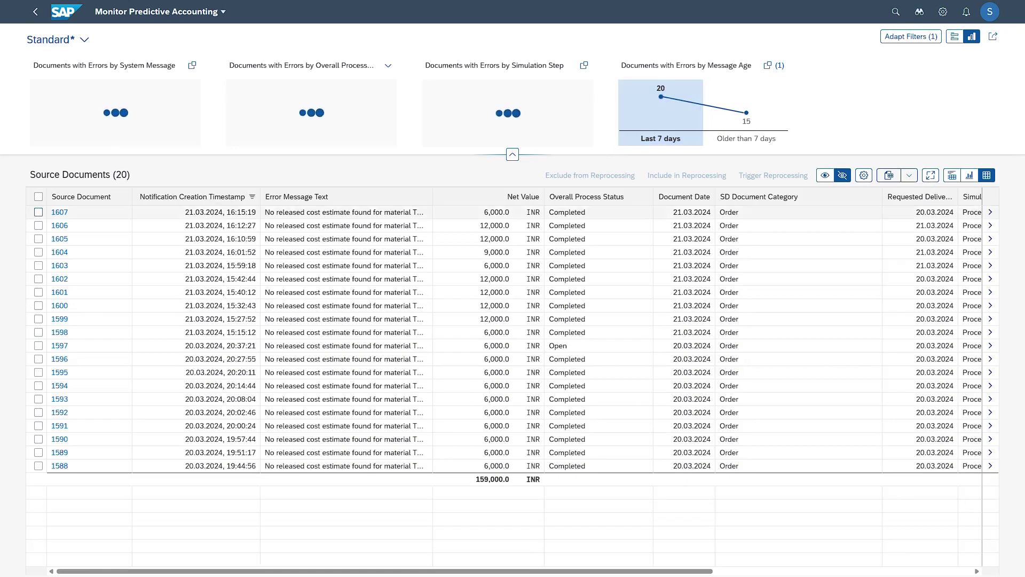
Widen the Error Message Text column to show full messages and examine the message of the document timestamped 20.03.2024, 20:08:04.
{"action": "left_click_drag", "start_coordinate": [432, 197], "coordinate": [543, 196]}
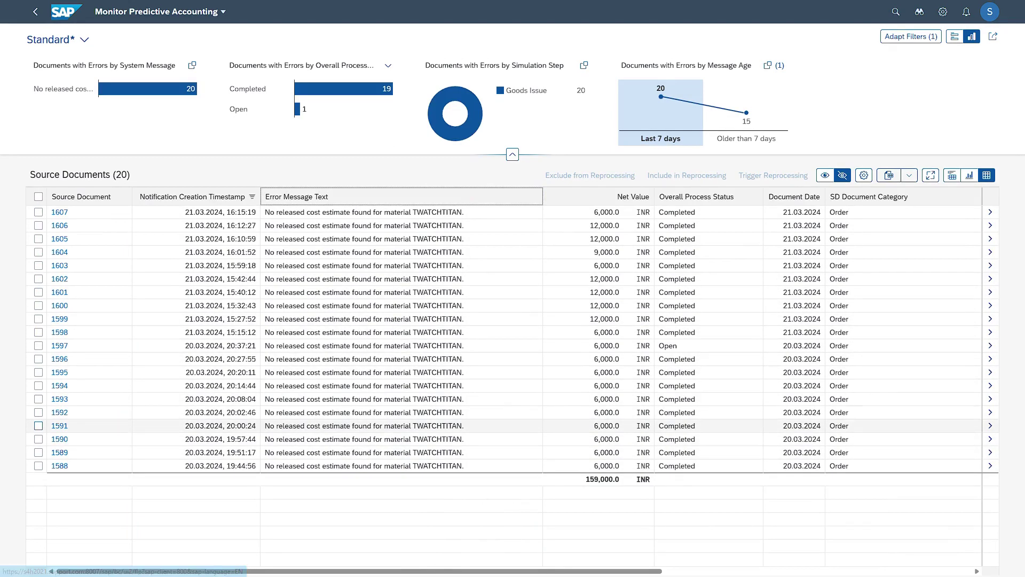
{"action": "left_click", "coordinate": [401, 399]}
{"action": "left_click_drag", "start_coordinate": [265, 398], "coordinate": [464, 399]}
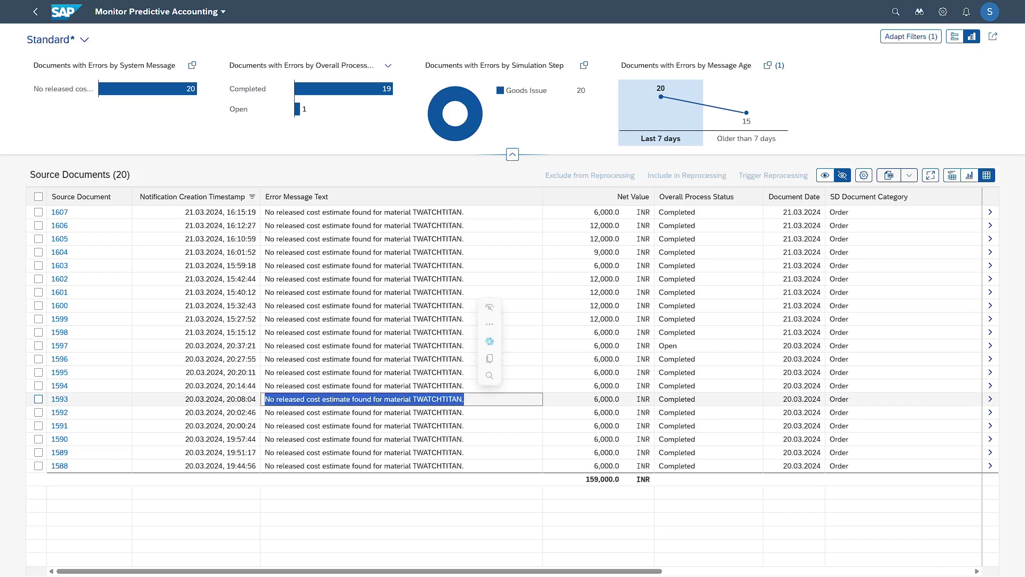
{"action": "left_click", "coordinate": [470, 399]}
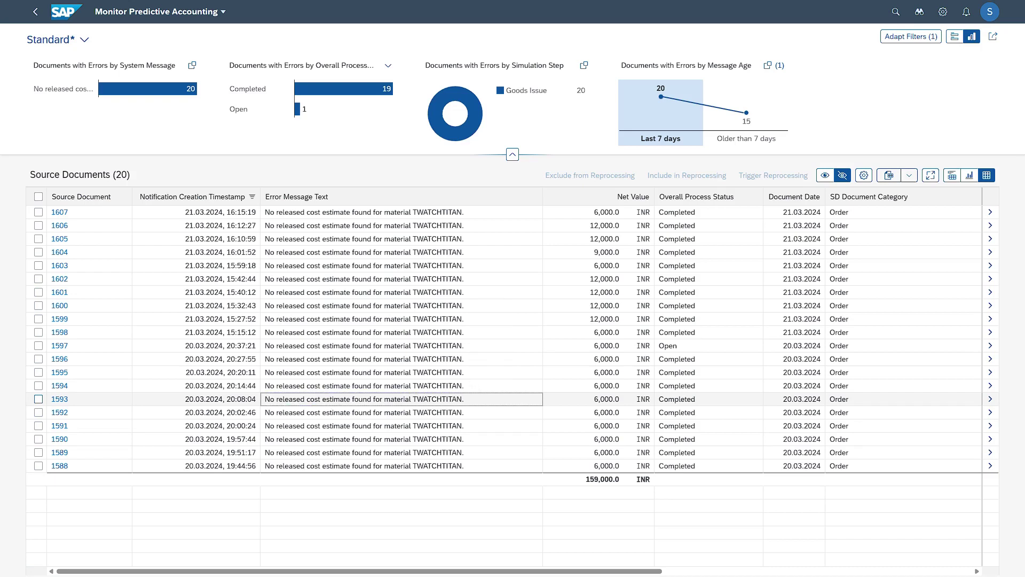